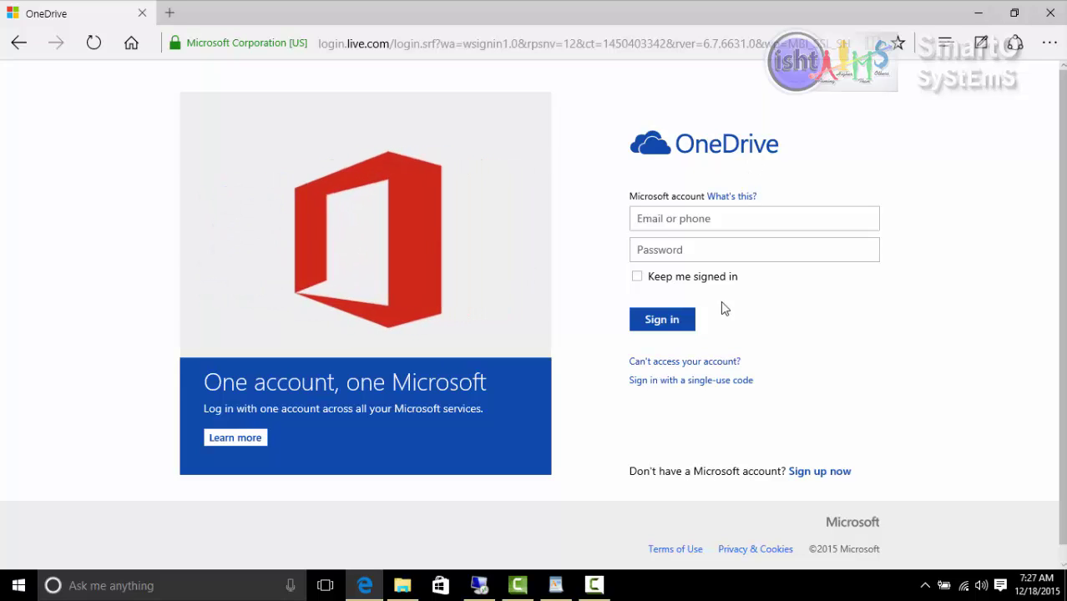
- Enter the account e-mail and password, then open the 'Sign up now' page in a new tab
{"action": "left_click", "coordinate": [675, 229]}
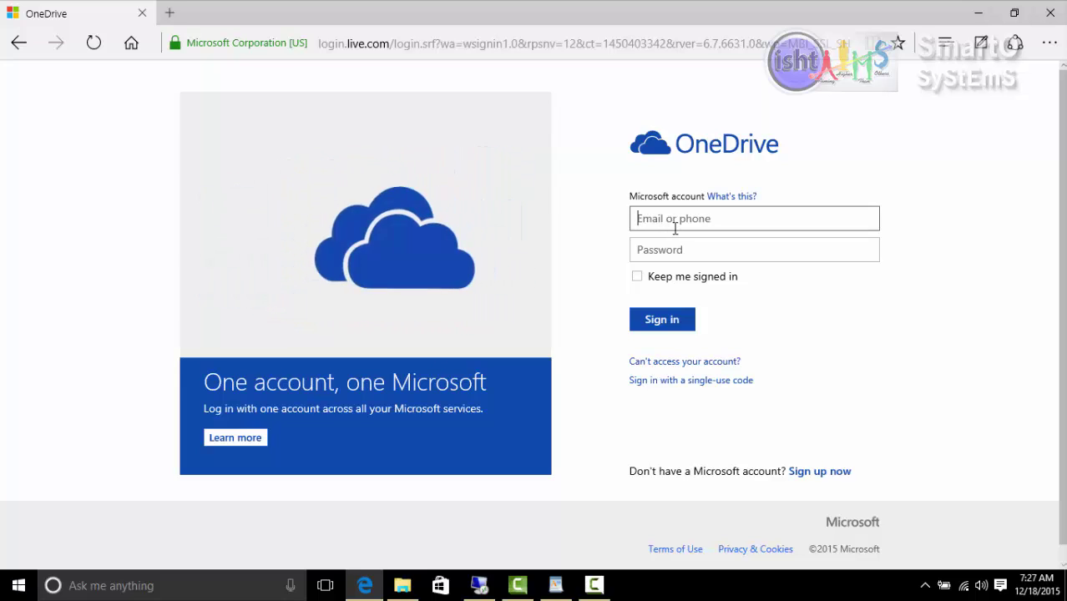
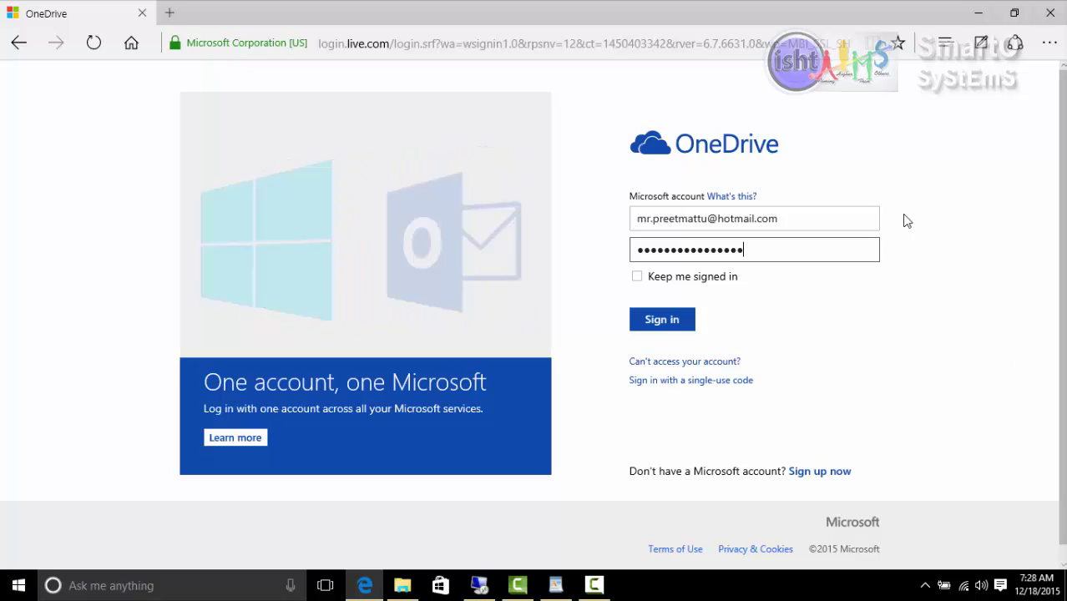
{"action": "right_click", "coordinate": [826, 483]}
{"action": "left_click", "coordinate": [745, 276]}
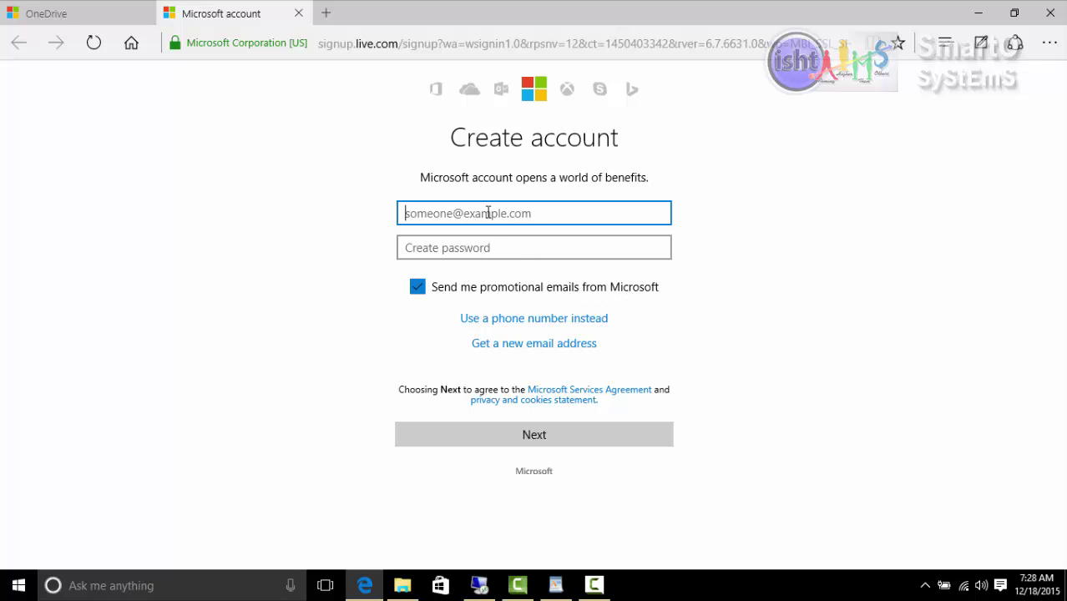
- Close the Microsoft 'Create account' tab and return to the filled e-mail and password fields
{"action": "left_click", "coordinate": [298, 19]}
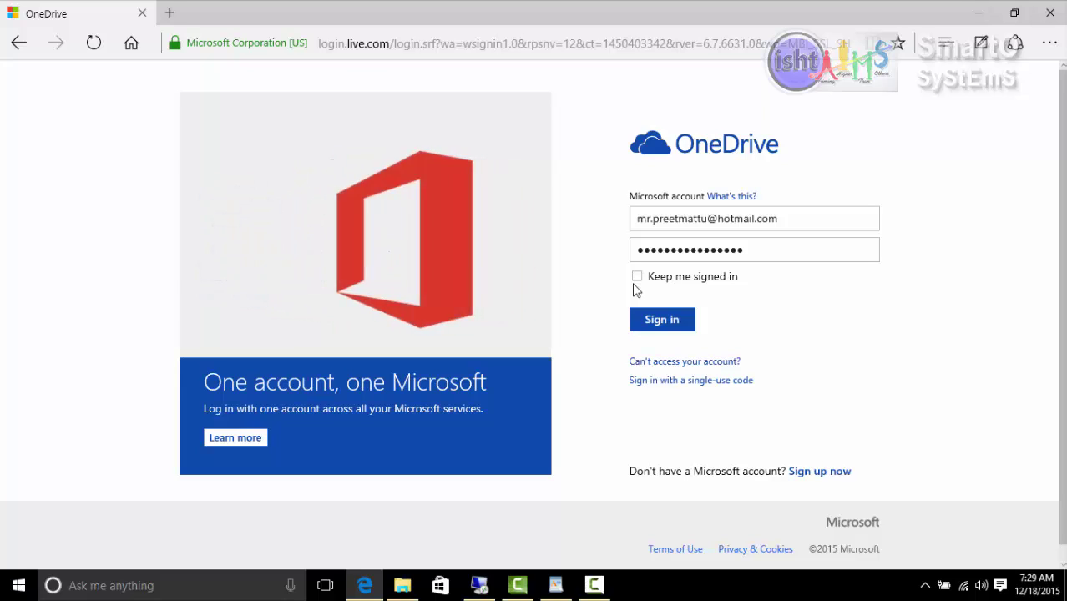
{"action": "left_click", "coordinate": [761, 223]}
{"action": "left_click", "coordinate": [752, 247]}
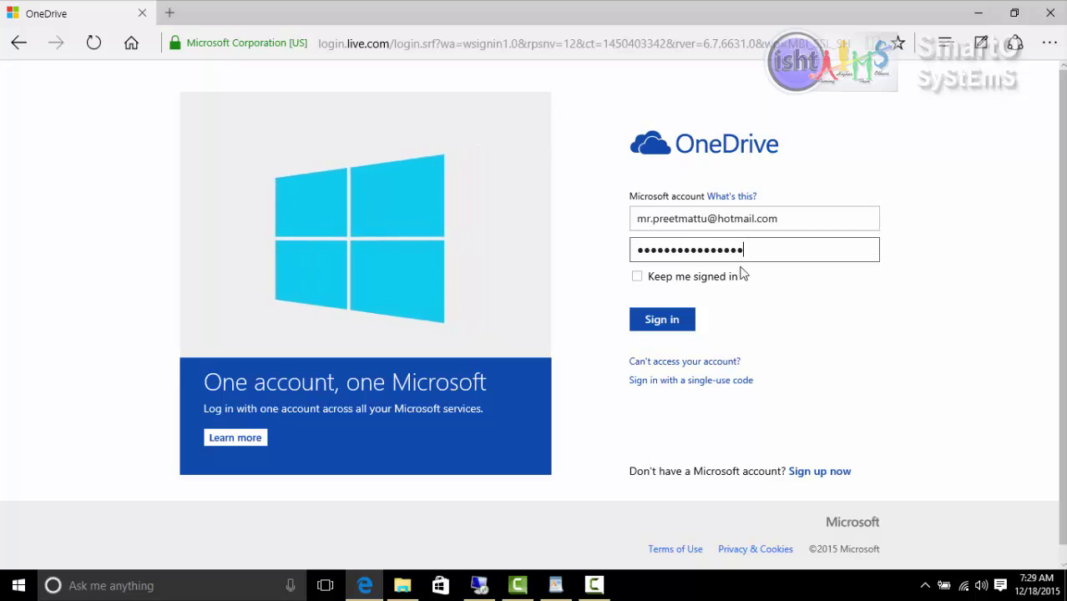
- Sign in and review the Files page's Welcome banner and 14.9 GB available storage
{"action": "left_click", "coordinate": [684, 323]}
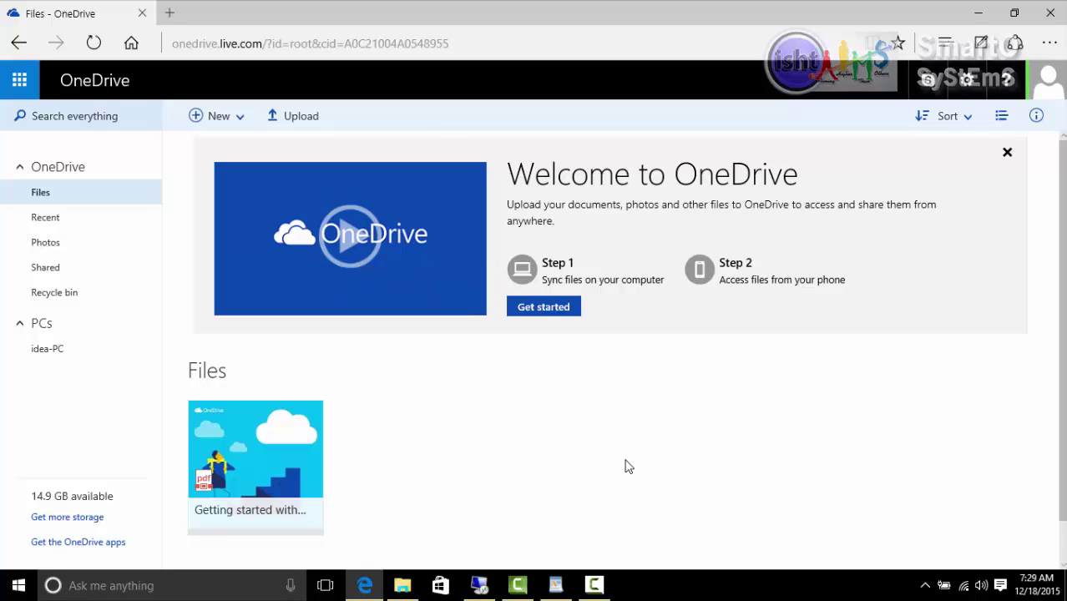
{"action": "scroll", "coordinate": [609, 438], "scroll_direction": "down", "scroll_amount": 1}
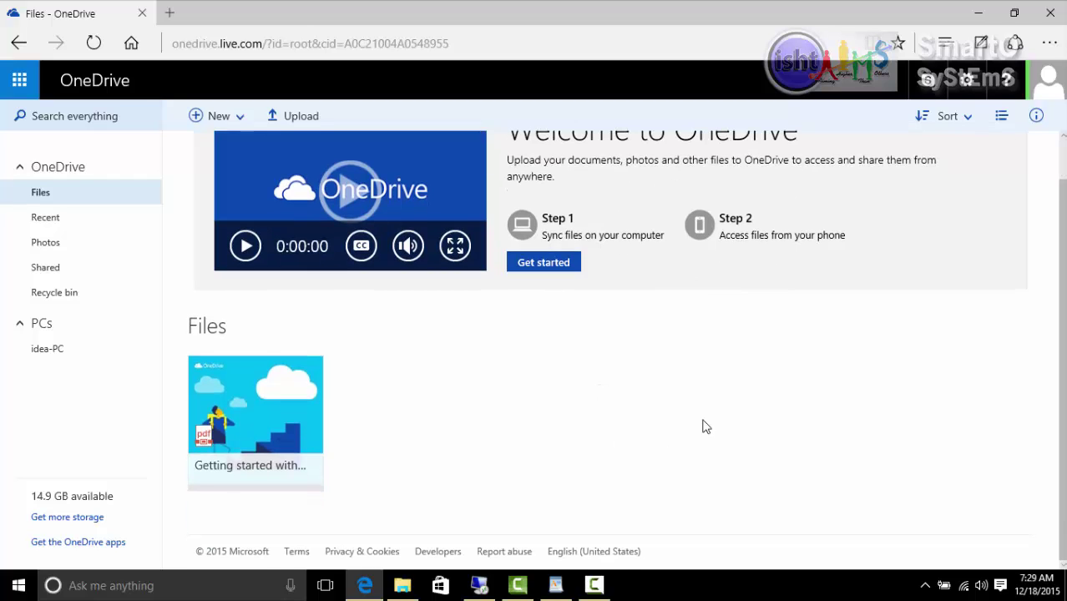
{"action": "scroll", "coordinate": [805, 421], "scroll_direction": "up", "scroll_amount": 1}
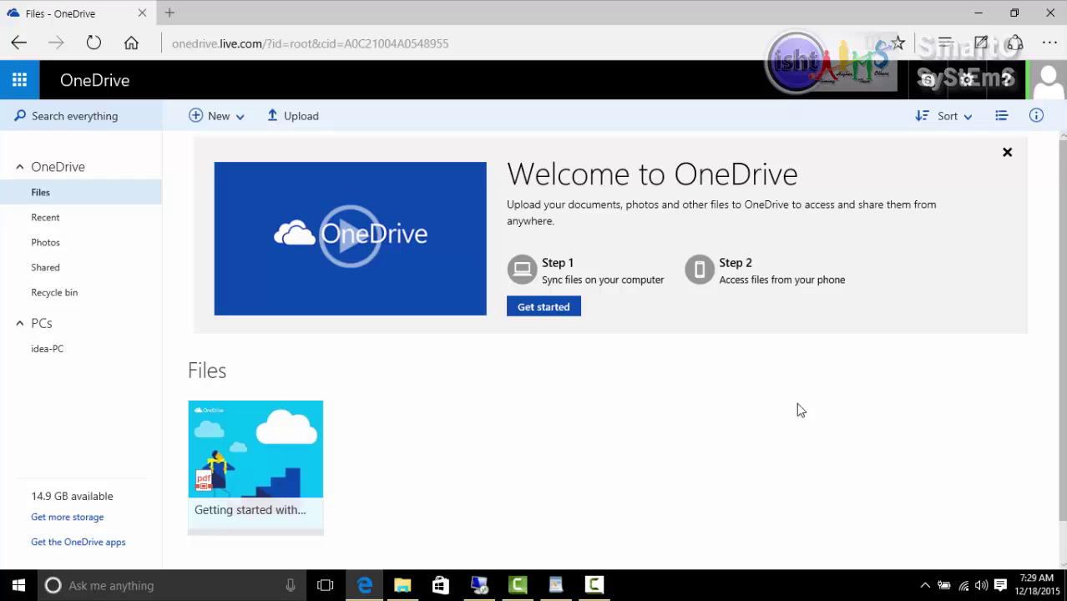
{"action": "scroll", "coordinate": [797, 402], "scroll_direction": "down", "scroll_amount": 1}
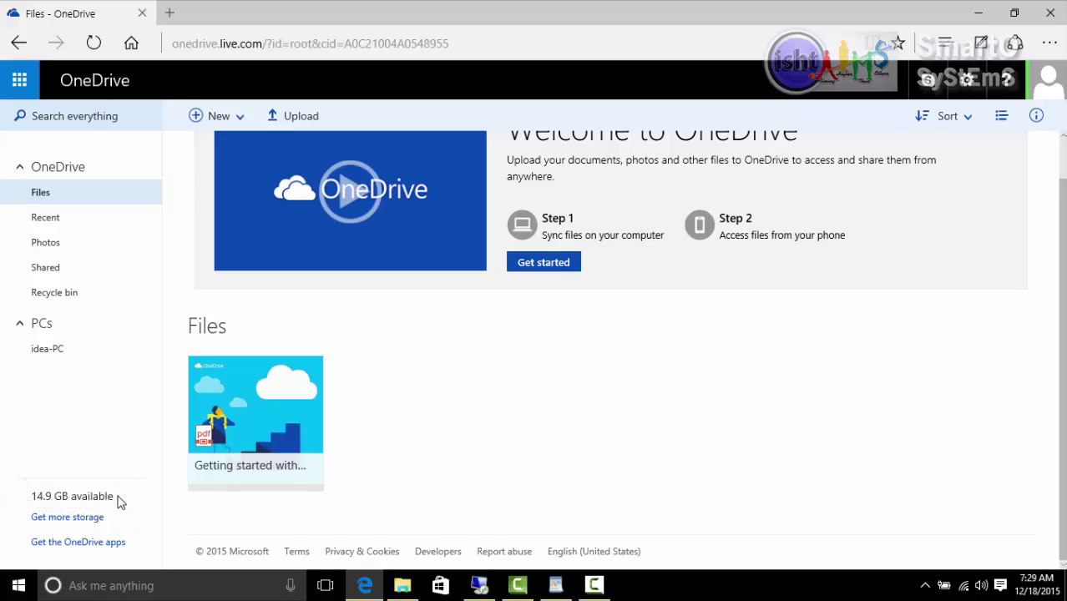
{"action": "scroll", "coordinate": [691, 426], "scroll_direction": "up", "scroll_amount": 1}
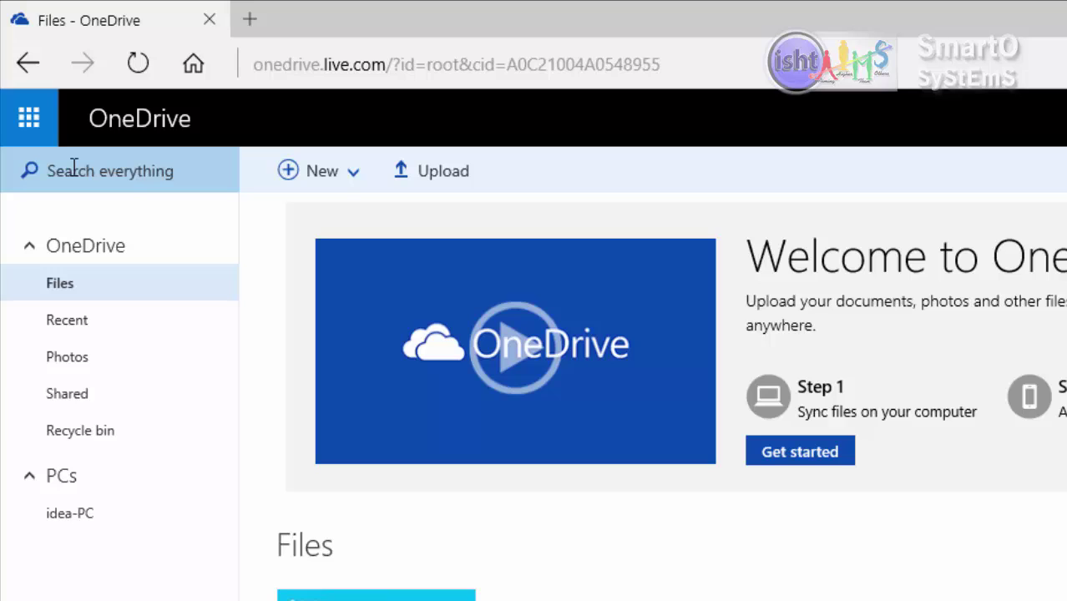
{"action": "left_click", "coordinate": [74, 168]}
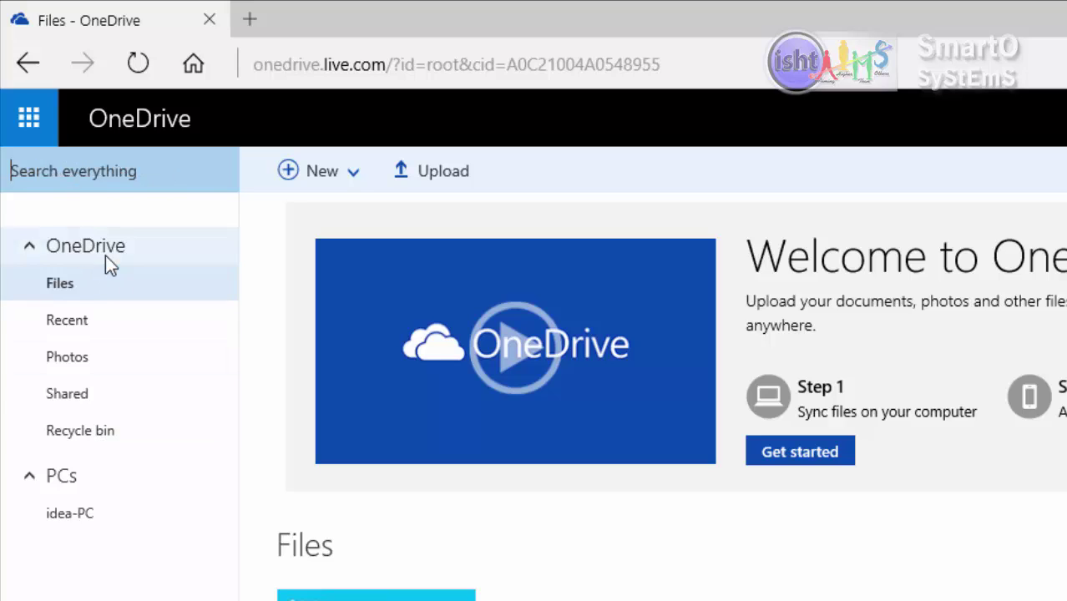
{"action": "left_click", "coordinate": [88, 292]}
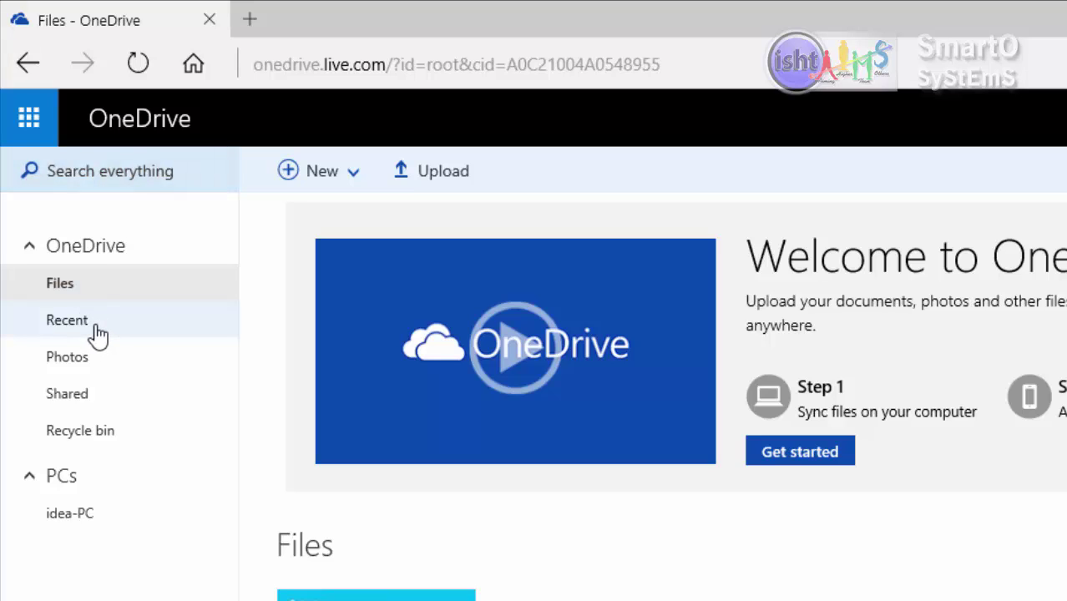
{"action": "left_click", "coordinate": [97, 334]}
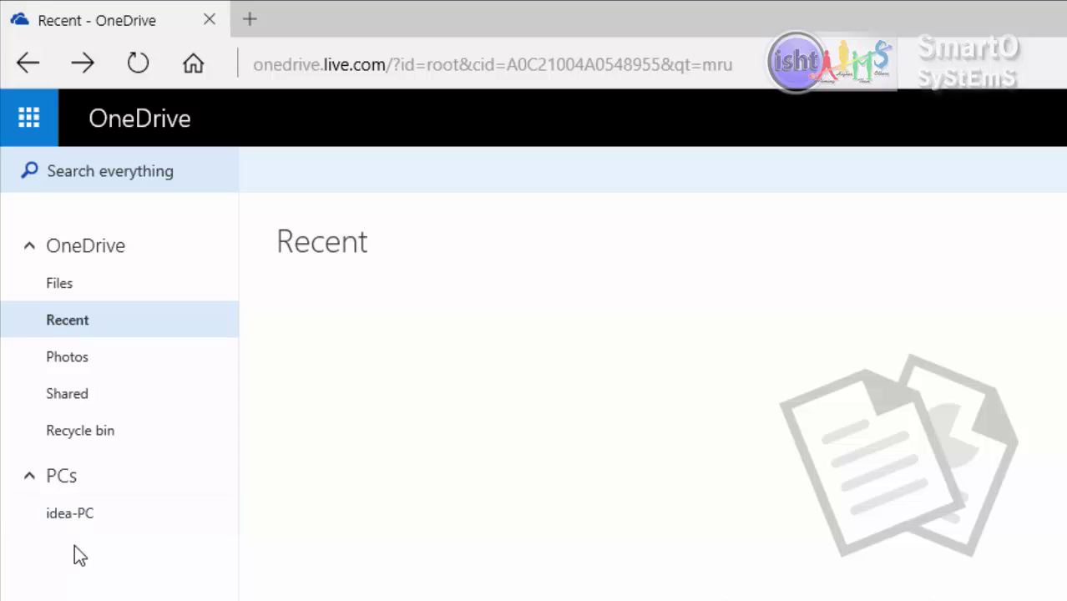
{"action": "left_click", "coordinate": [73, 290]}
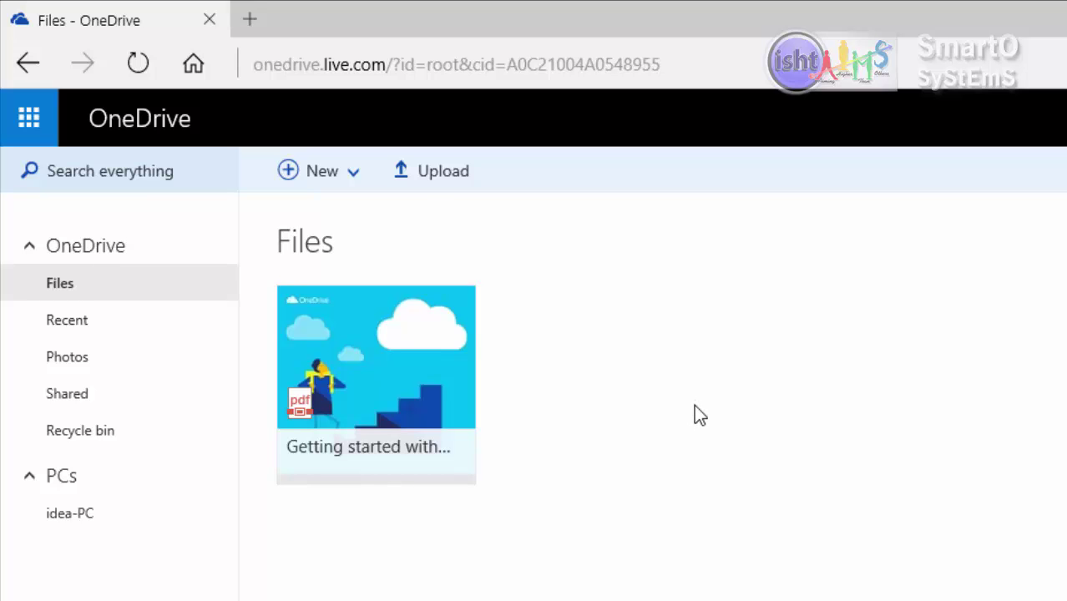
- Add a folder named 'important files' through New > Folder
{"action": "left_click", "coordinate": [352, 182]}
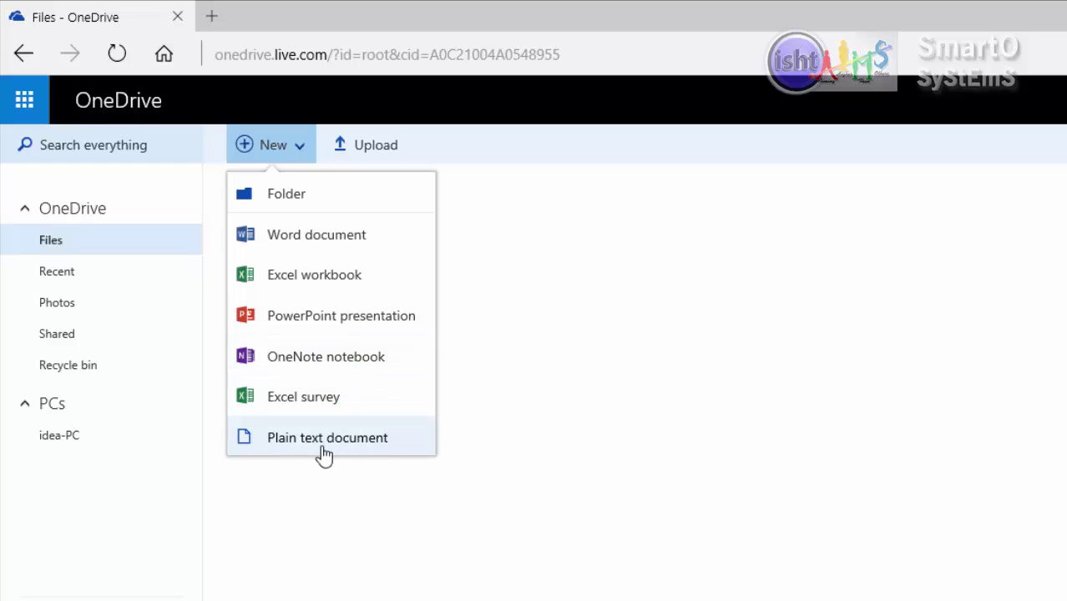
{"action": "left_click", "coordinate": [299, 201]}
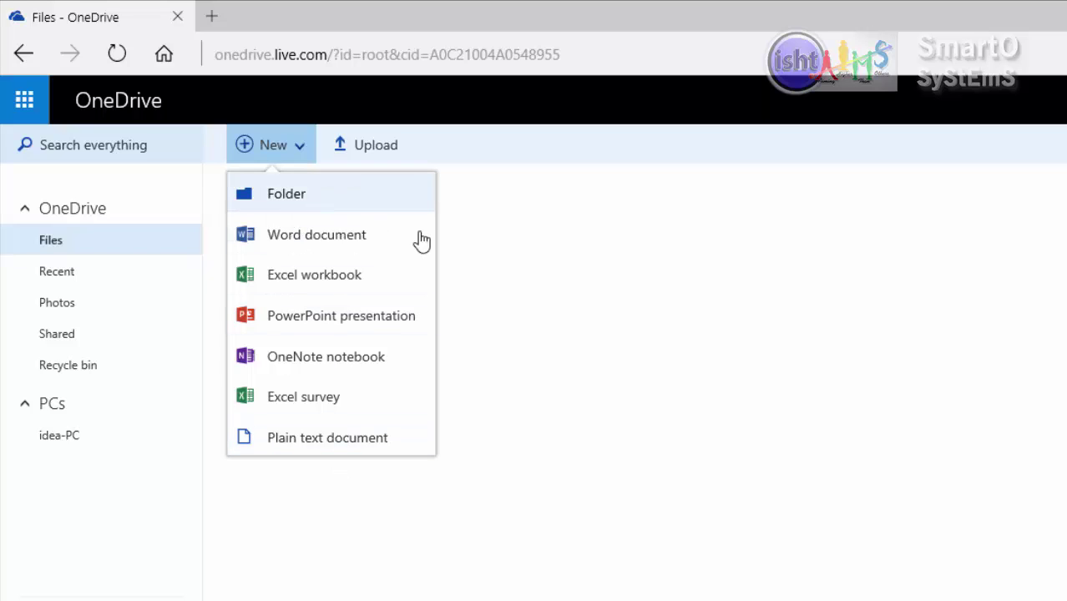
{"action": "type", "text": "im"}
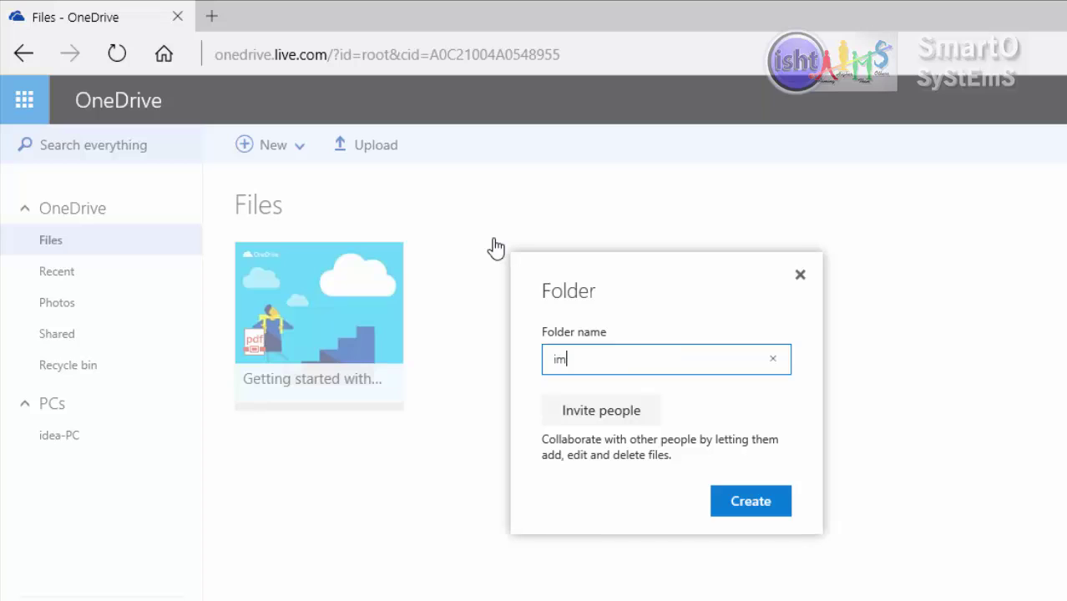
{"action": "type", "text": "portant files"}
{"action": "left_click", "coordinate": [754, 505]}
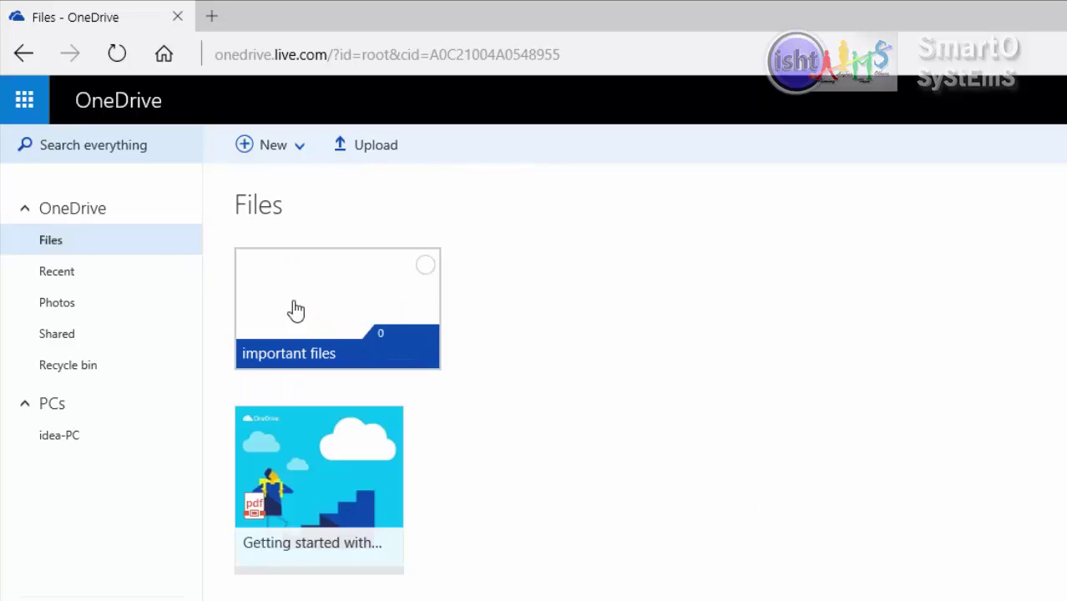
- Inside 'important files', start a blank Word document, Document1, for the training text
{"action": "left_click", "coordinate": [345, 303]}
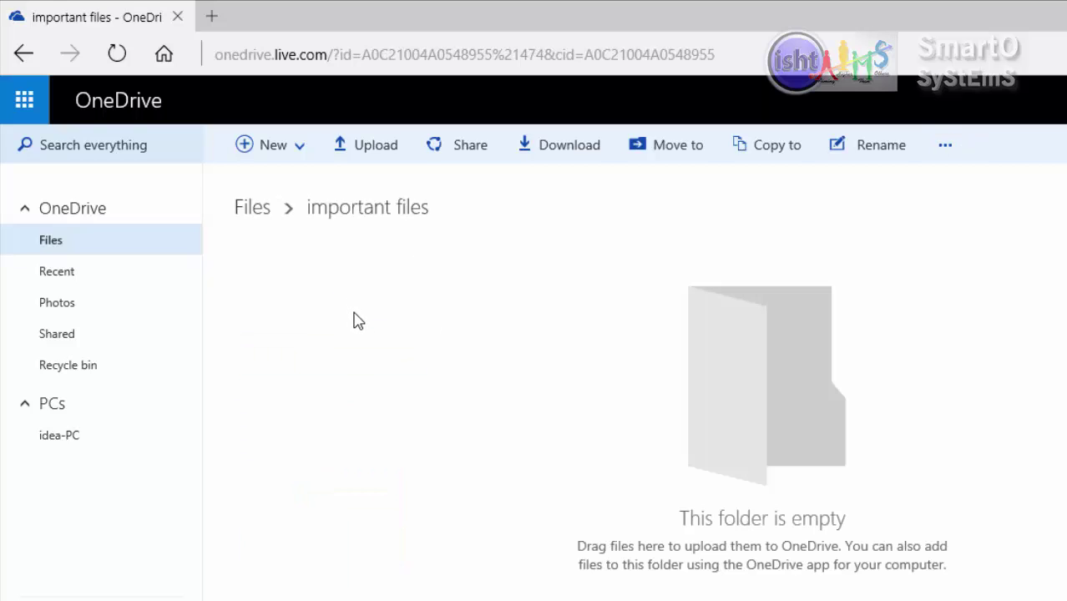
{"action": "left_click", "coordinate": [298, 152]}
{"action": "left_click", "coordinate": [293, 238]}
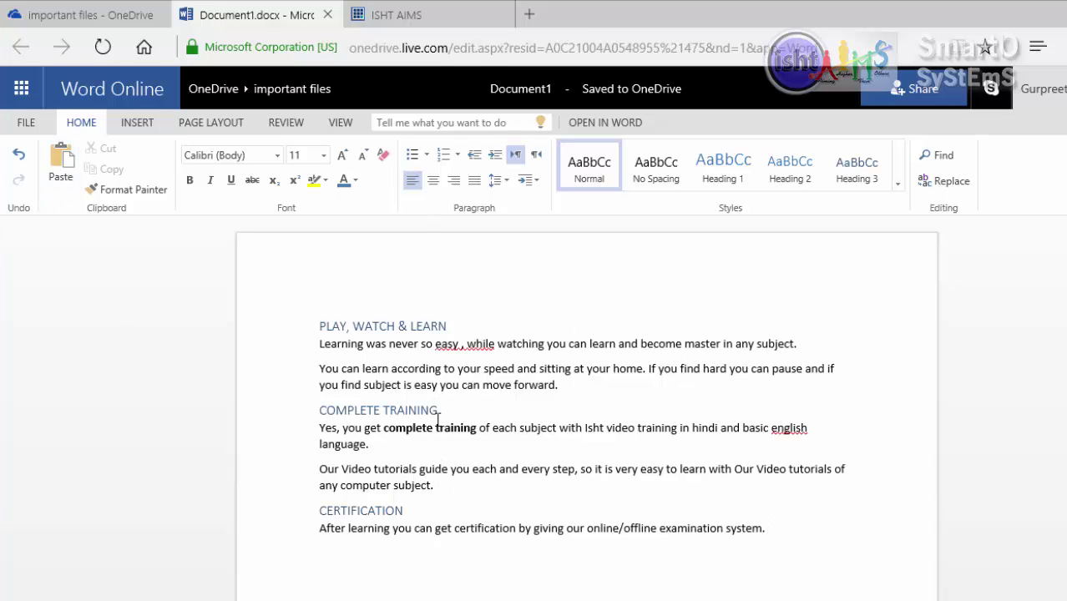
- Go back to the top-level files, enter 'important files' and open Document1 for reading
{"action": "left_click", "coordinate": [197, 92]}
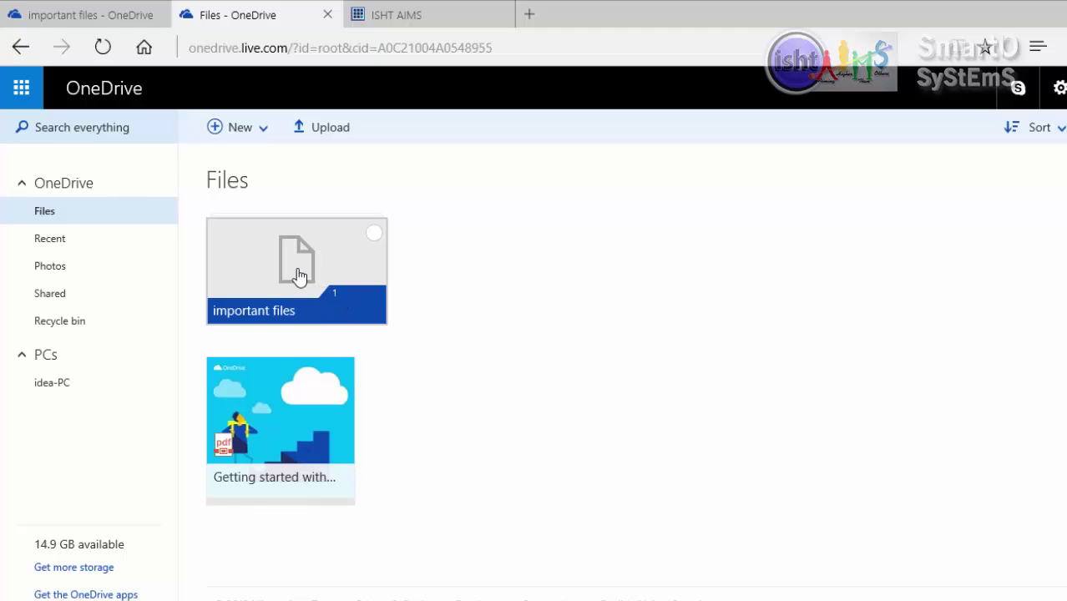
{"action": "left_click", "coordinate": [321, 256]}
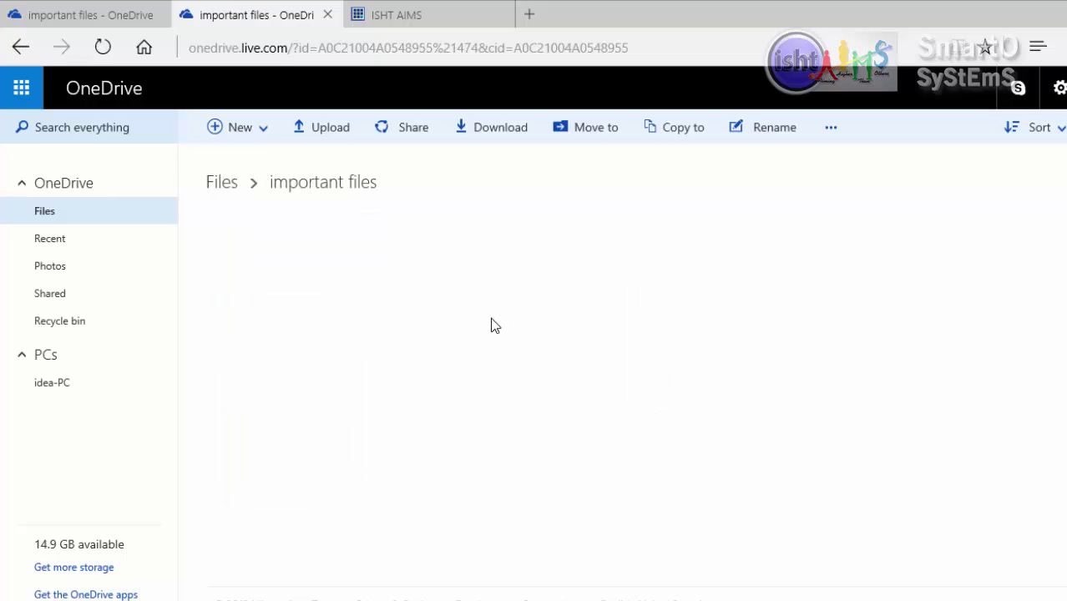
{"action": "left_click", "coordinate": [271, 289]}
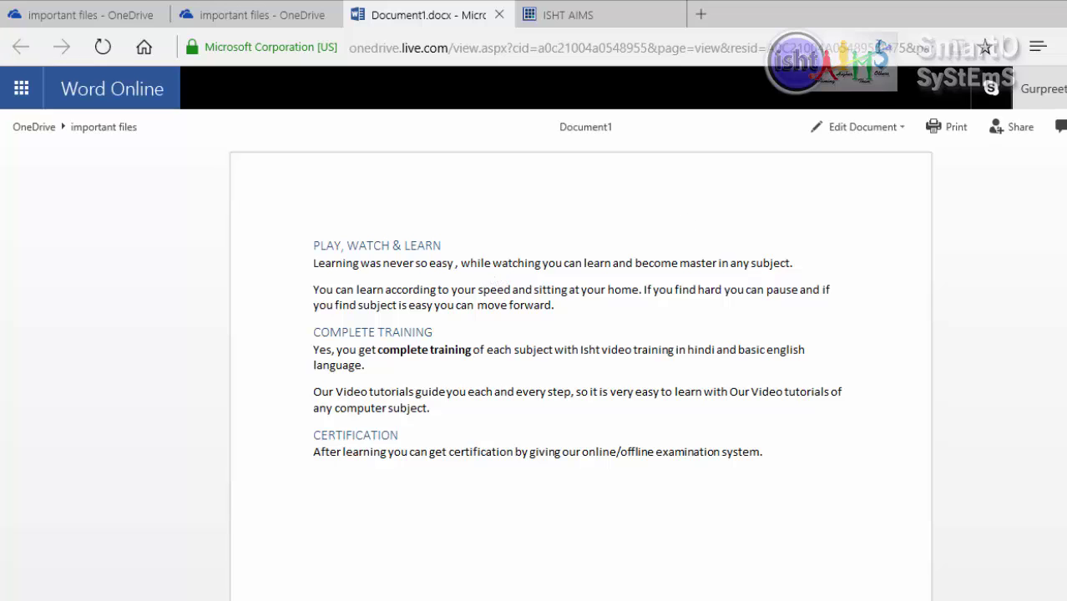
- Choose Edit Document > Edit in Word Online for Document1
{"action": "left_click", "coordinate": [850, 132]}
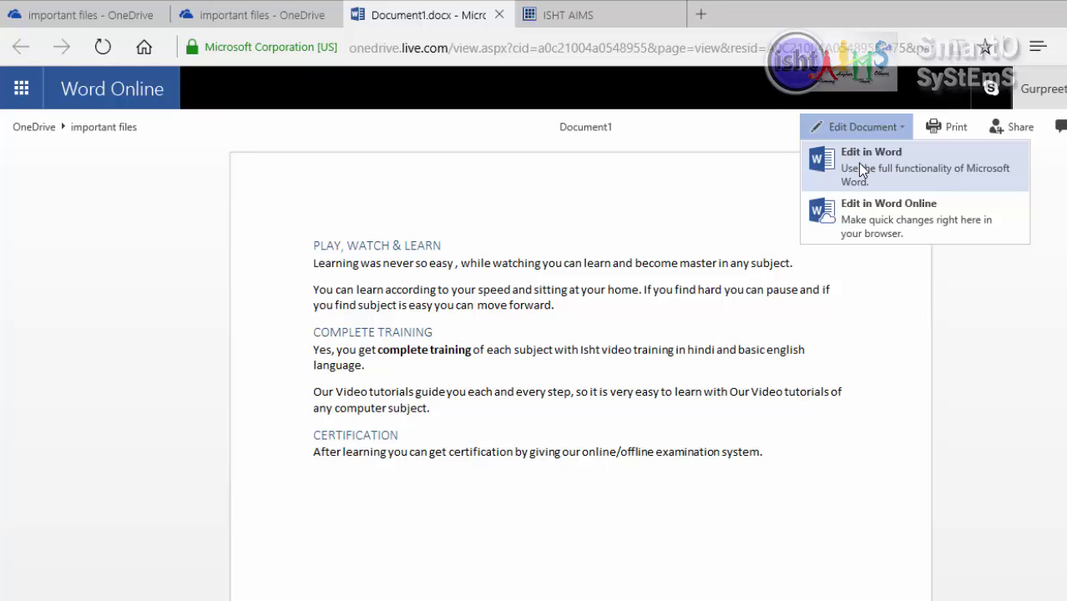
{"action": "left_click", "coordinate": [891, 227]}
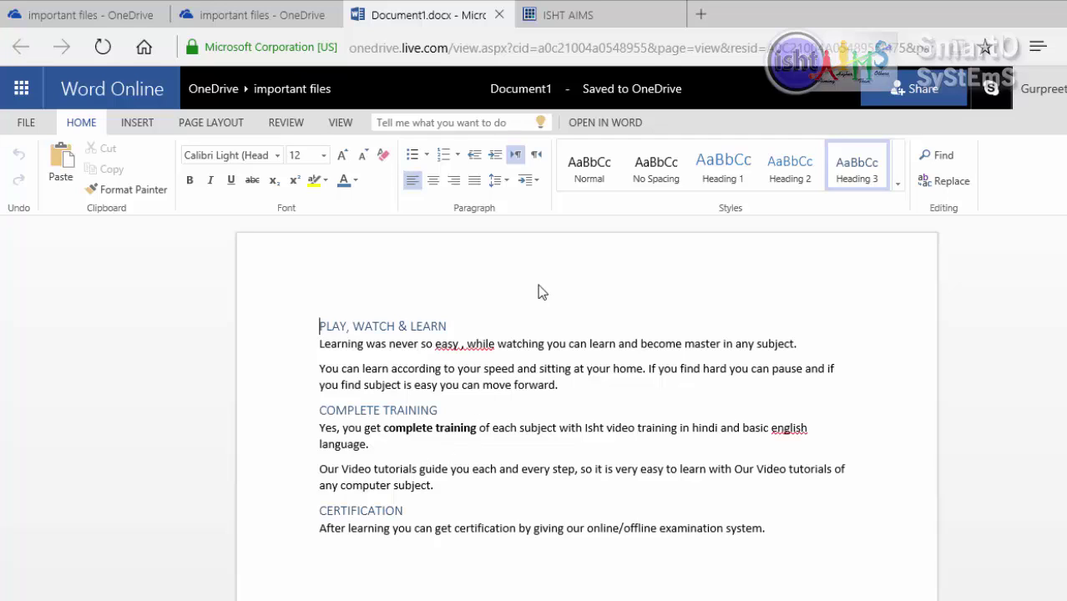
- Invite the contact by e-mail with 'Hello sir please review my docs.' and show edit-permission choices
{"action": "left_click", "coordinate": [902, 93]}
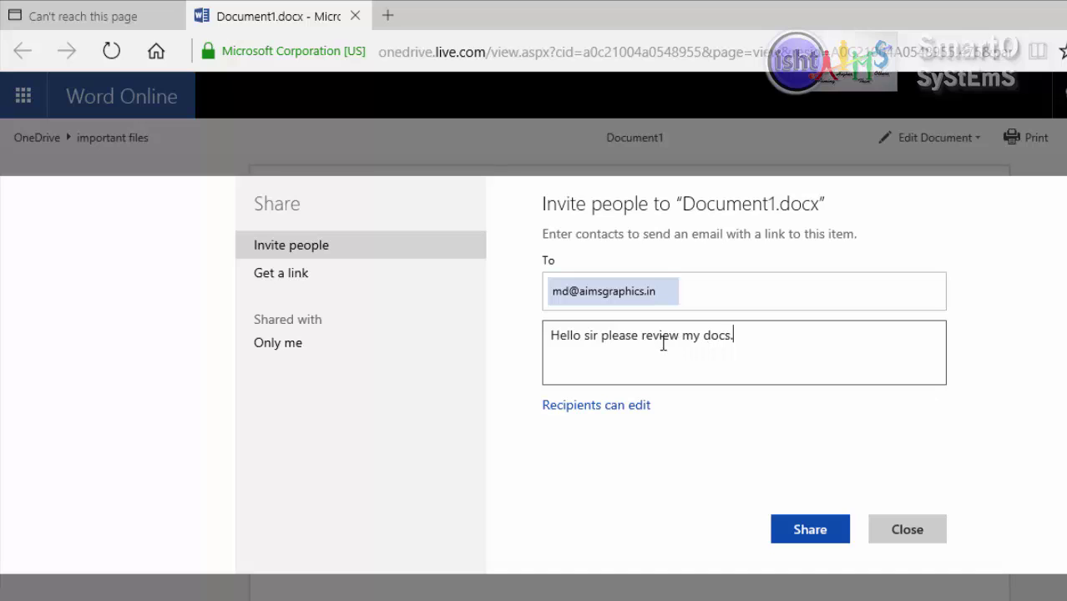
{"action": "left_click", "coordinate": [595, 409]}
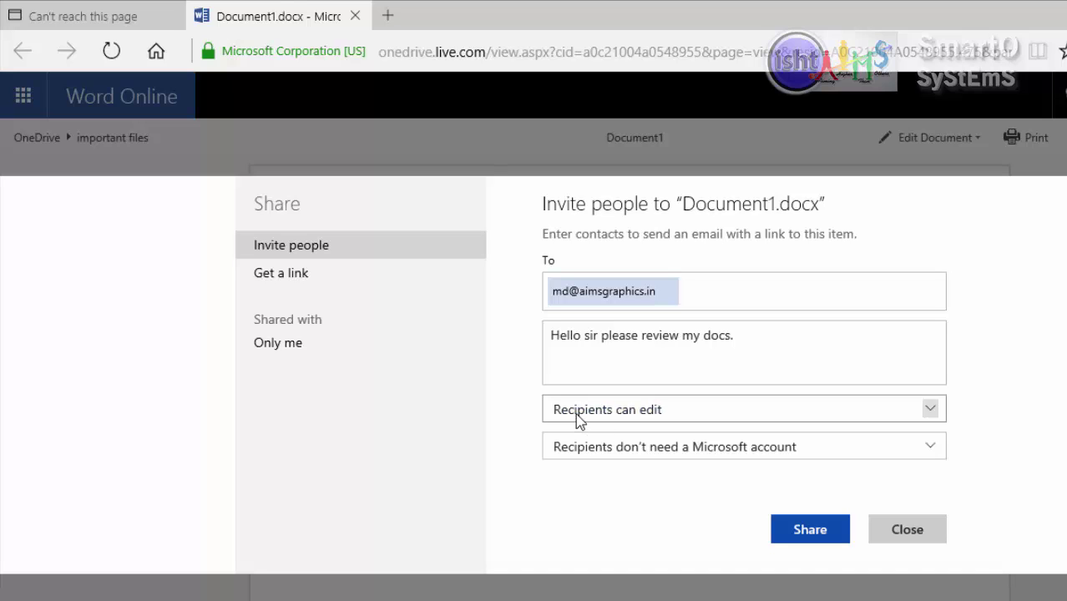
{"action": "left_click", "coordinate": [579, 409]}
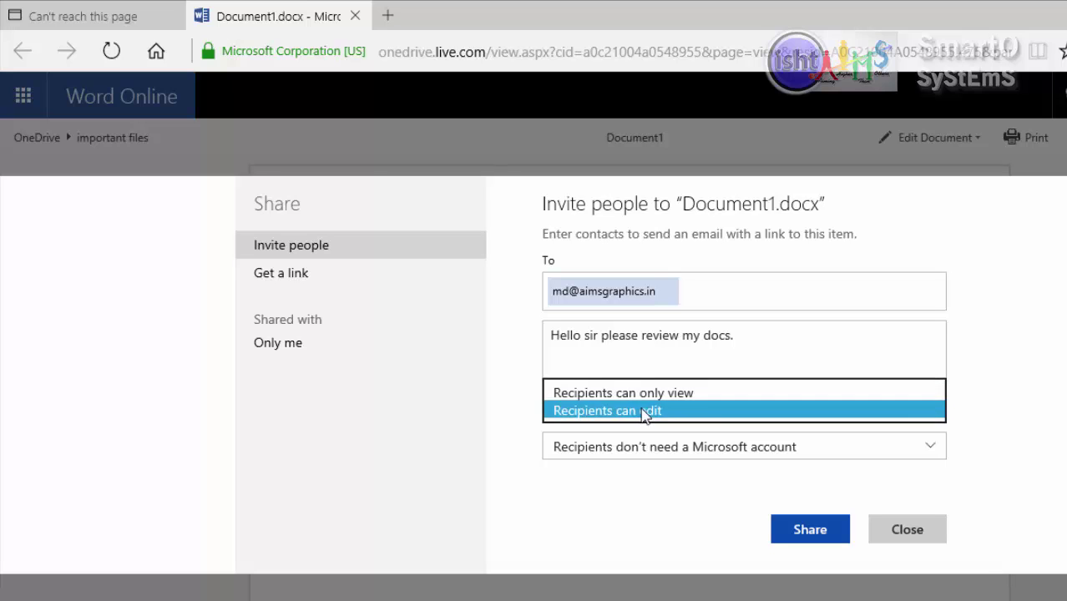
- Set 'Recipients can edit', keep no Microsoft account required, and send the share invitation
{"action": "left_click", "coordinate": [673, 412]}
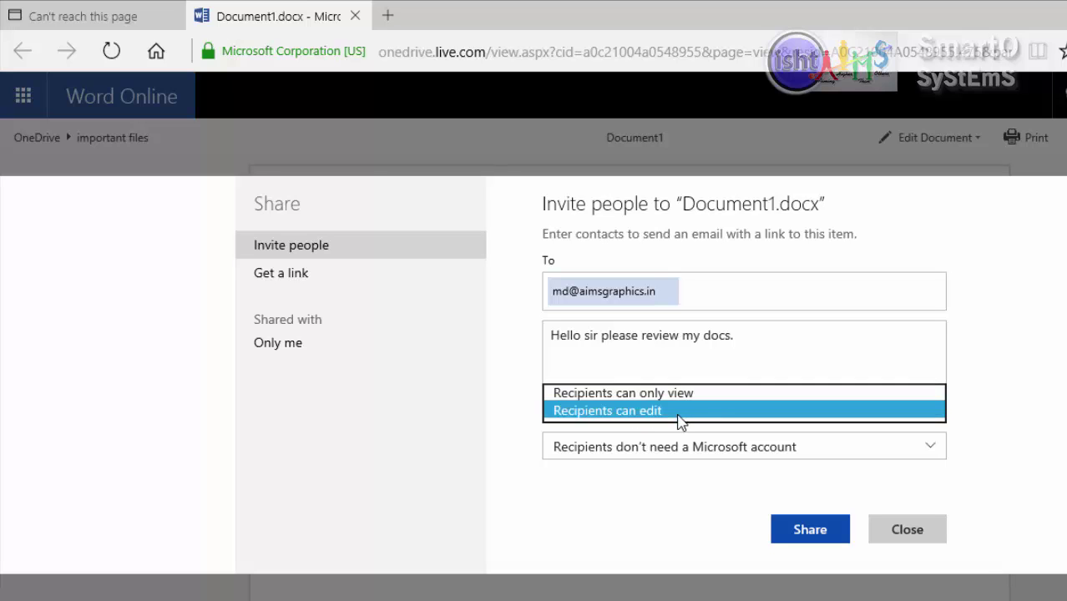
{"action": "left_click", "coordinate": [615, 451]}
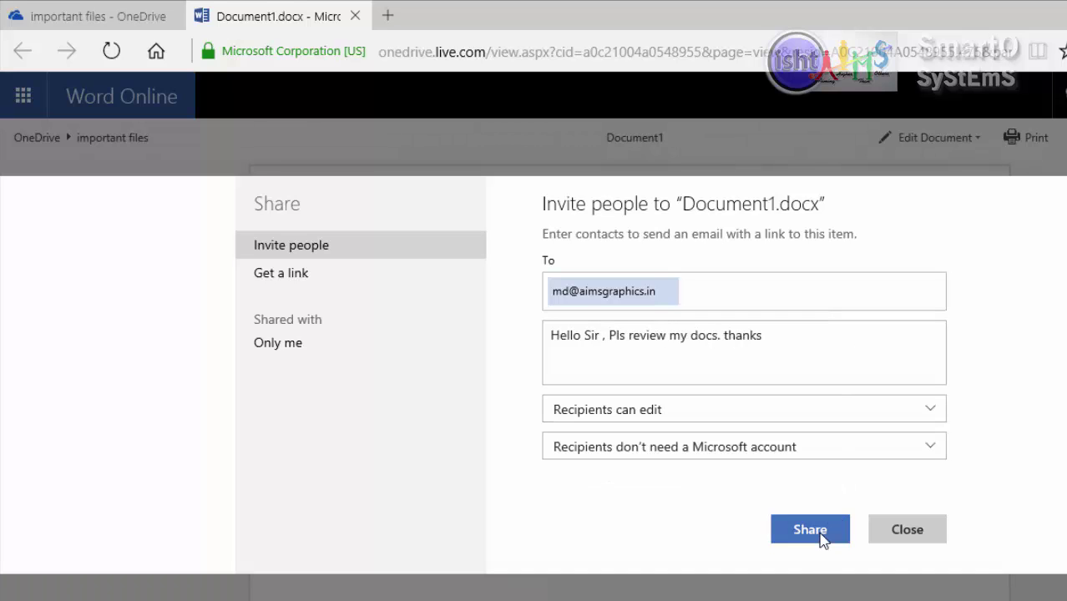
{"action": "left_click", "coordinate": [819, 536]}
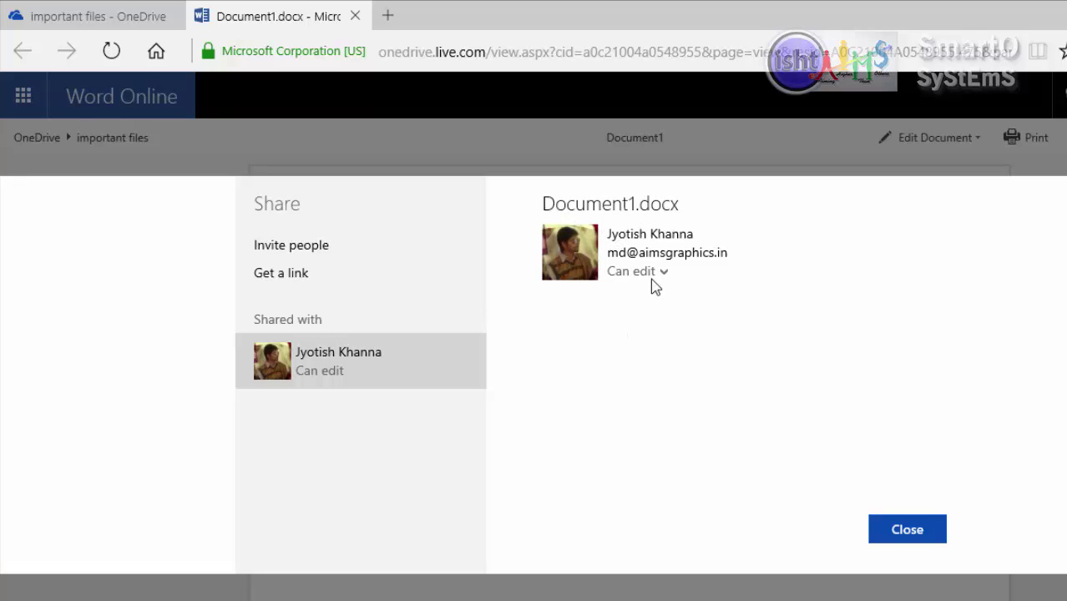
- Close the Share dialog and return to the top-level OneDrive files list
{"action": "left_click", "coordinate": [902, 531]}
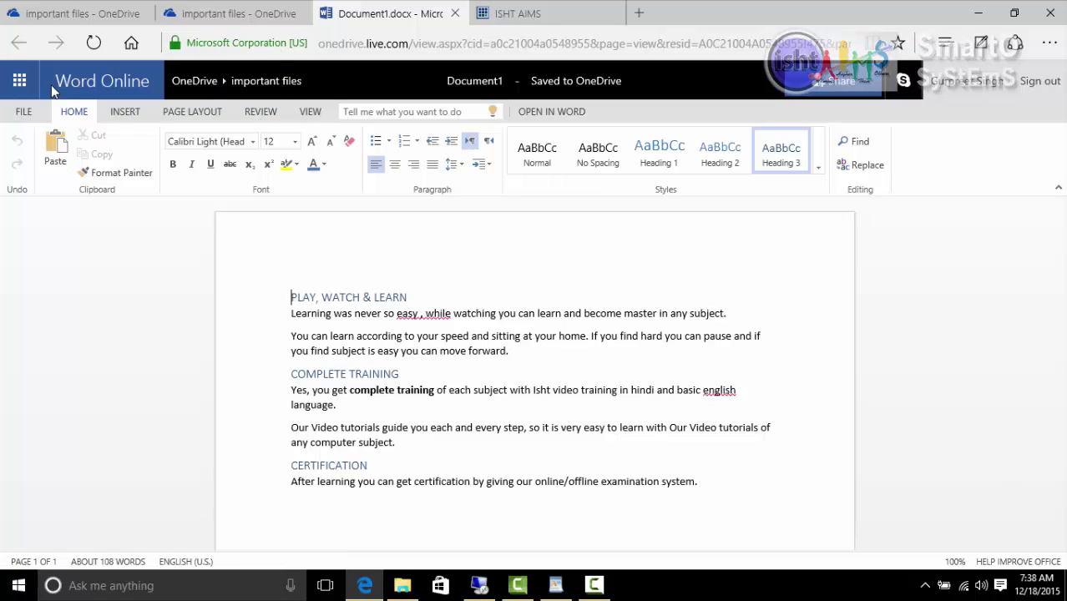
{"action": "left_click", "coordinate": [196, 83]}
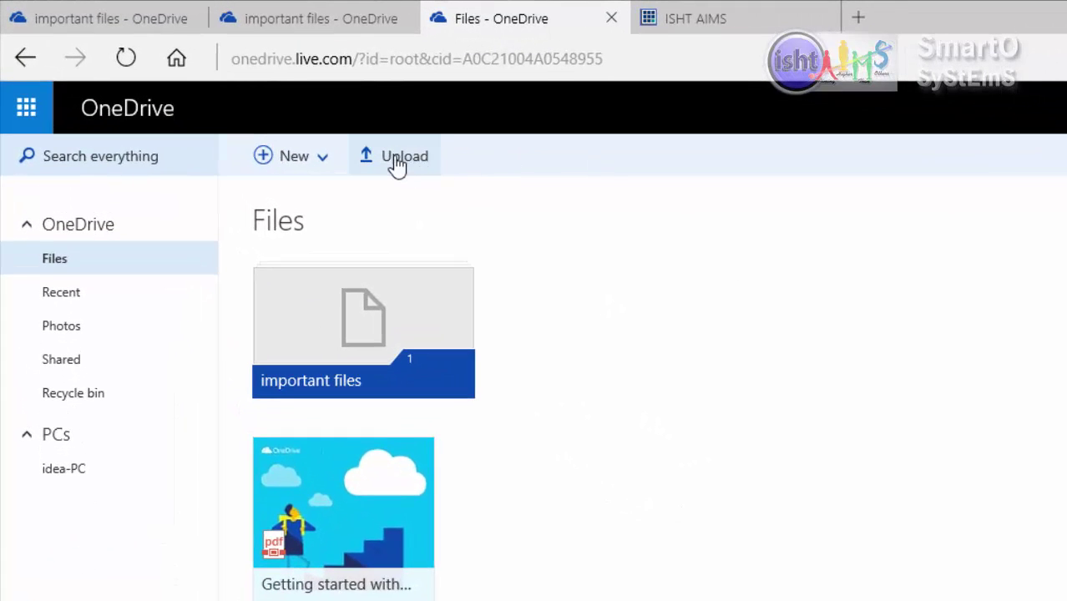
- Upload the ACCOUNT file from the computer's Documents folder into the top-level Files page
{"action": "left_click", "coordinate": [395, 164]}
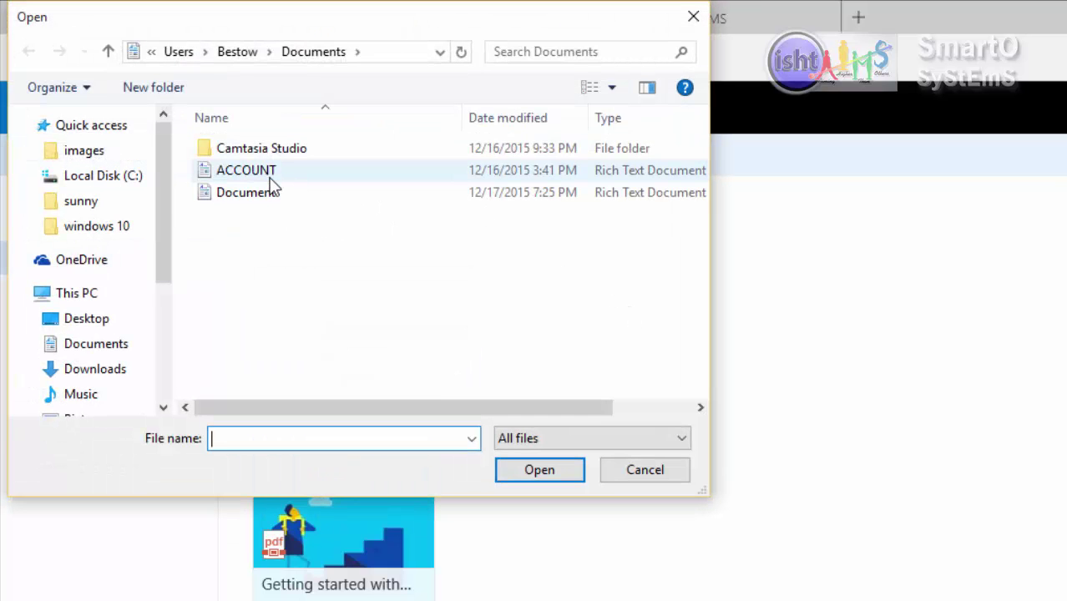
{"action": "left_click_drag", "start_coordinate": [161, 163], "coordinate": [177, 271]}
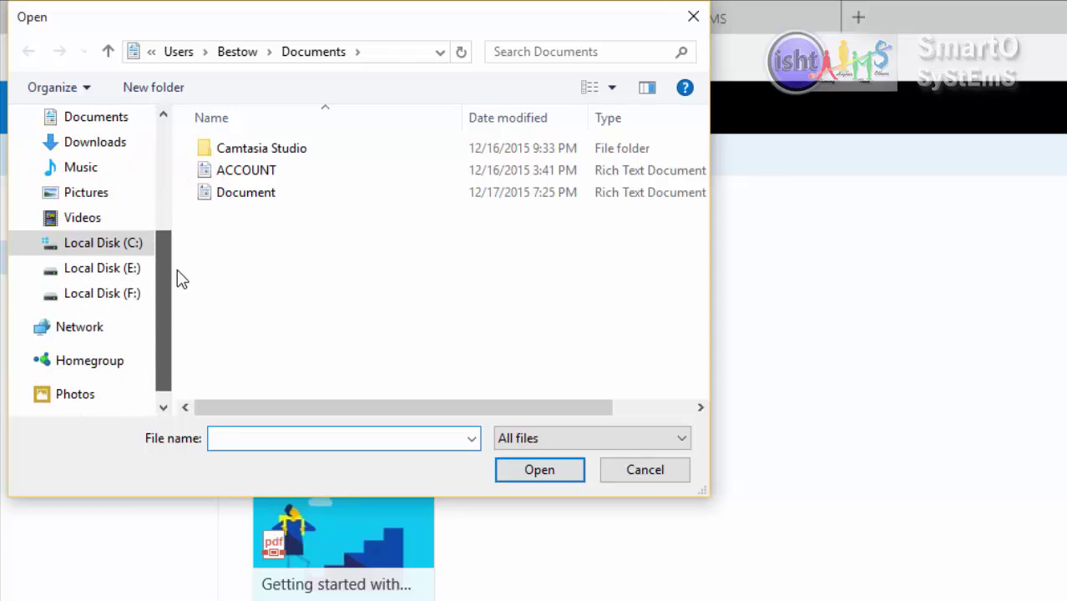
{"action": "left_click", "coordinate": [219, 171]}
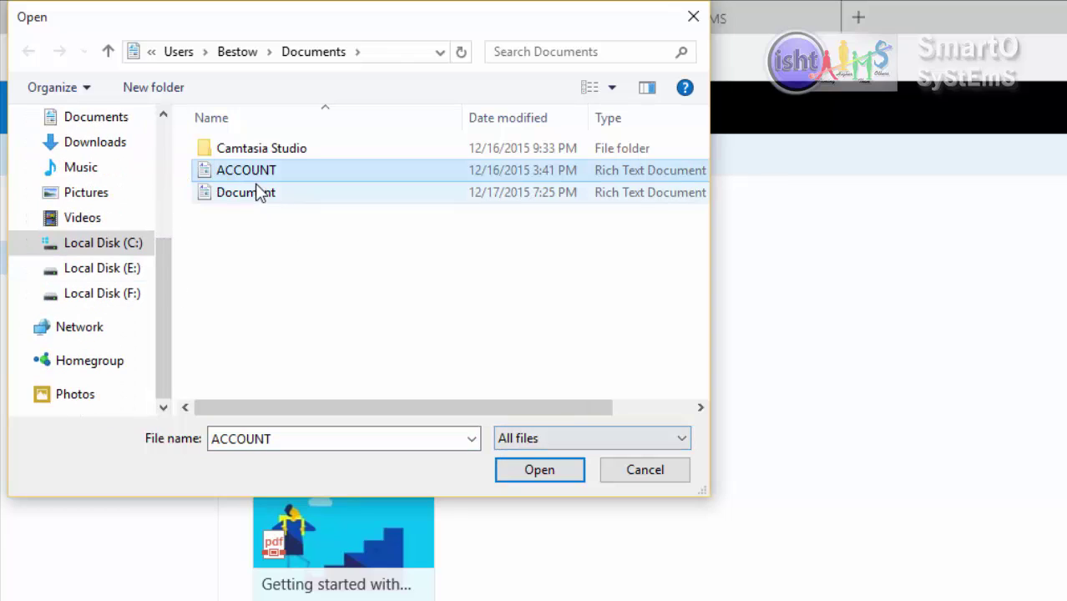
{"action": "left_click", "coordinate": [512, 469]}
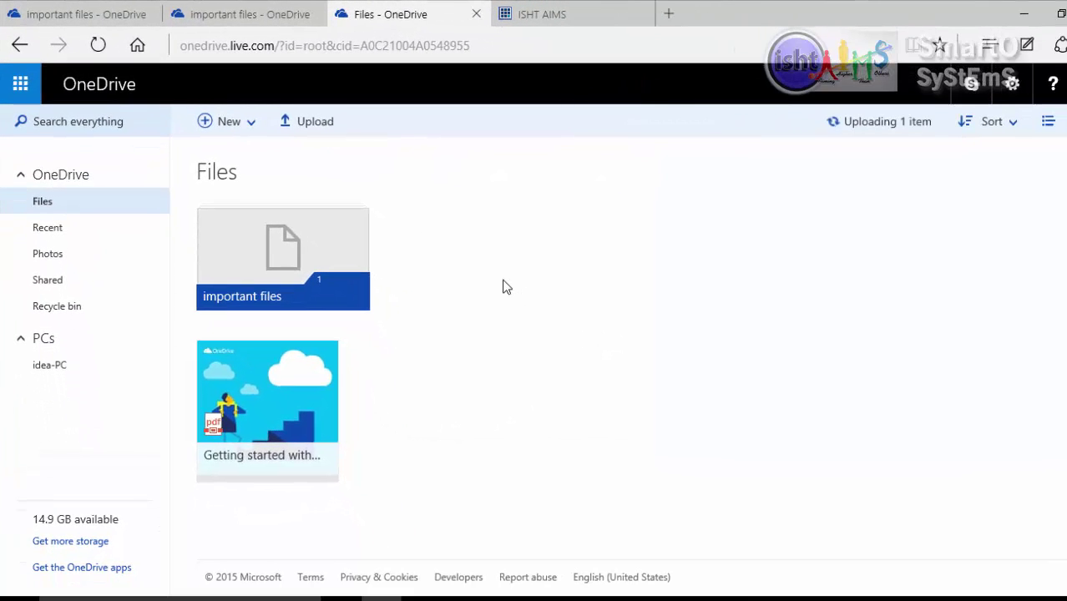